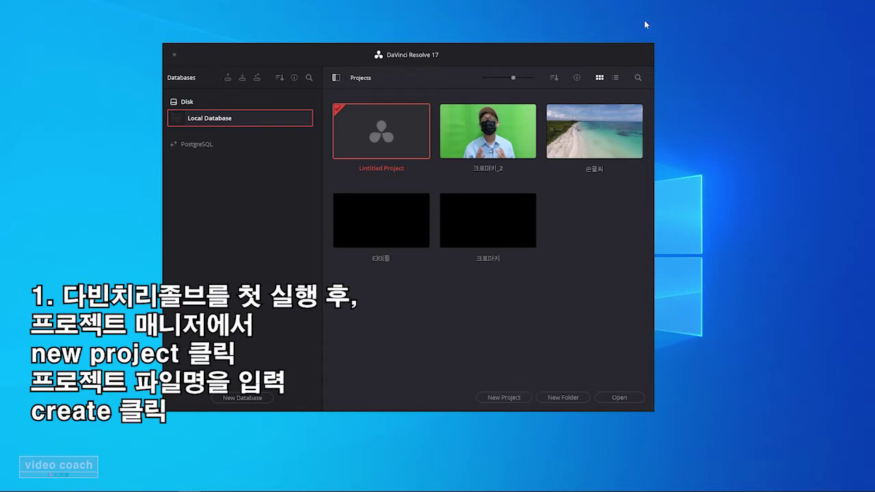
Step: Create a new project named 다빈치리졸브입문
{"action": "left_click", "coordinate": [503, 398]}
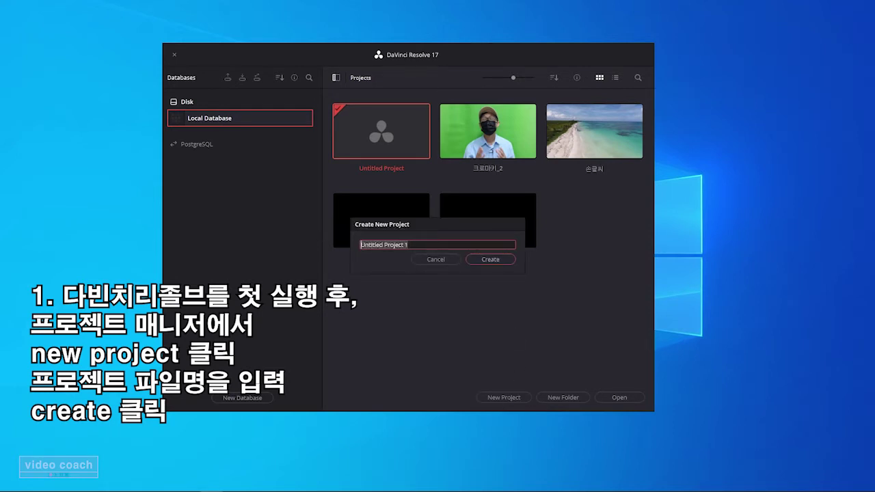
{"action": "type", "text": "다빈치리졸브입문"}
{"action": "left_click", "coordinate": [490, 260]}
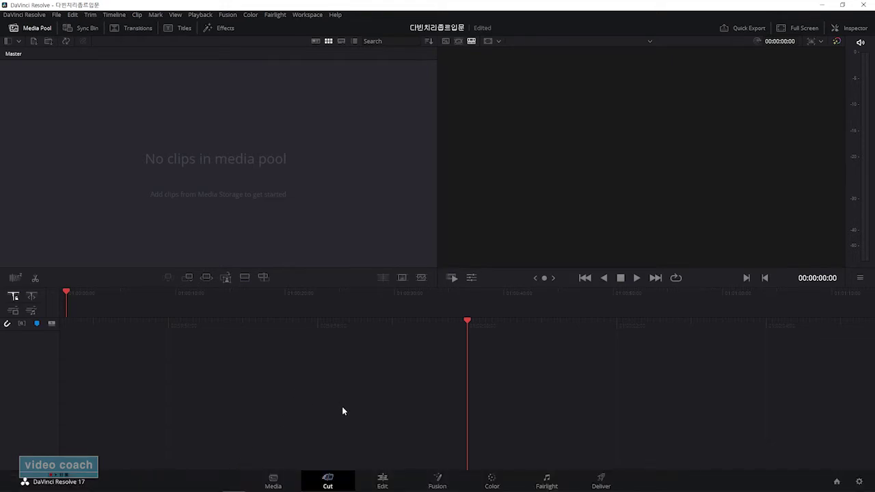
Step: Switch to the Edit page and hide the Inspector to make room for both viewers
{"action": "left_click", "coordinate": [381, 482]}
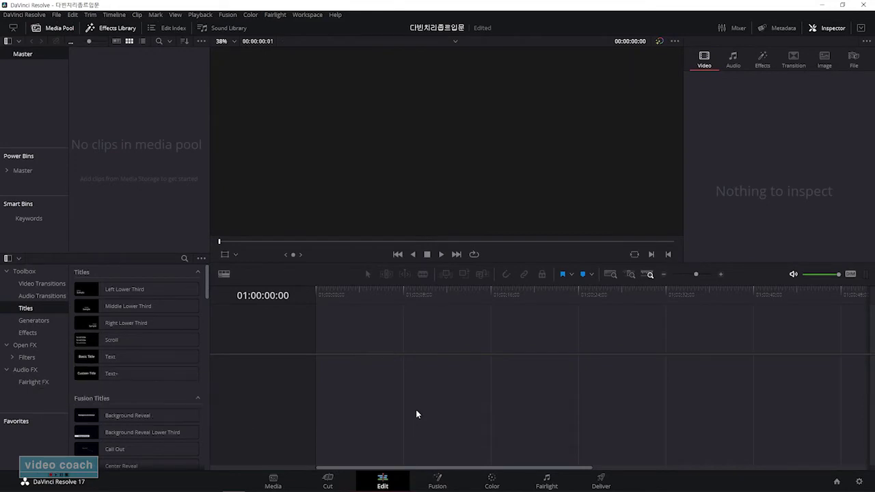
{"action": "left_click", "coordinate": [832, 31]}
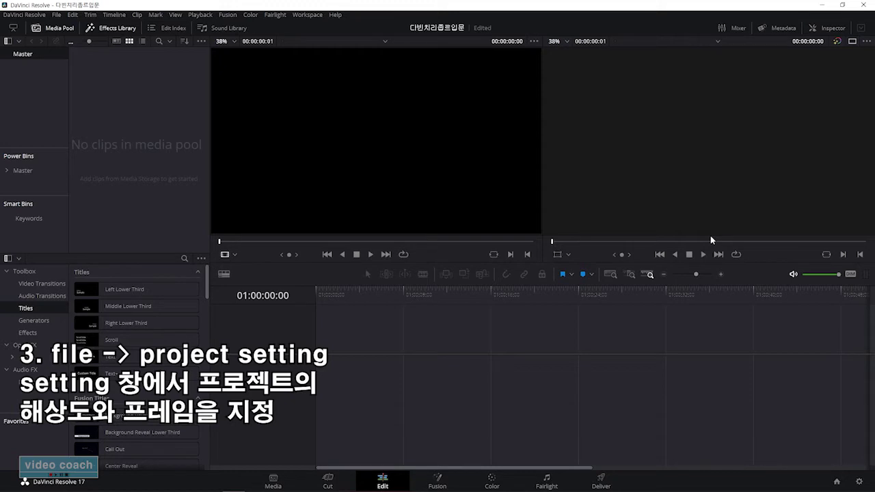
Step: Set the project's timeline resolution to 1920 x 1080 HD and timeline frame rate to 29.97, and save the settings
{"action": "left_click", "coordinate": [57, 15]}
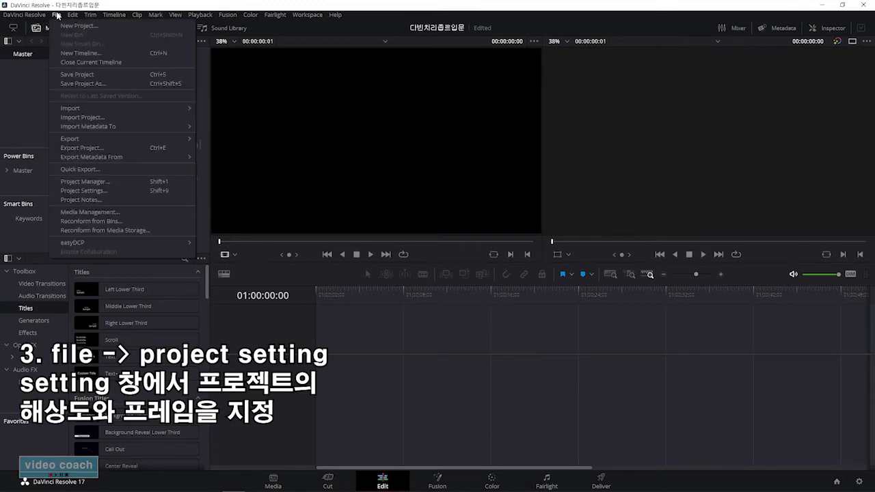
{"action": "left_click", "coordinate": [125, 192]}
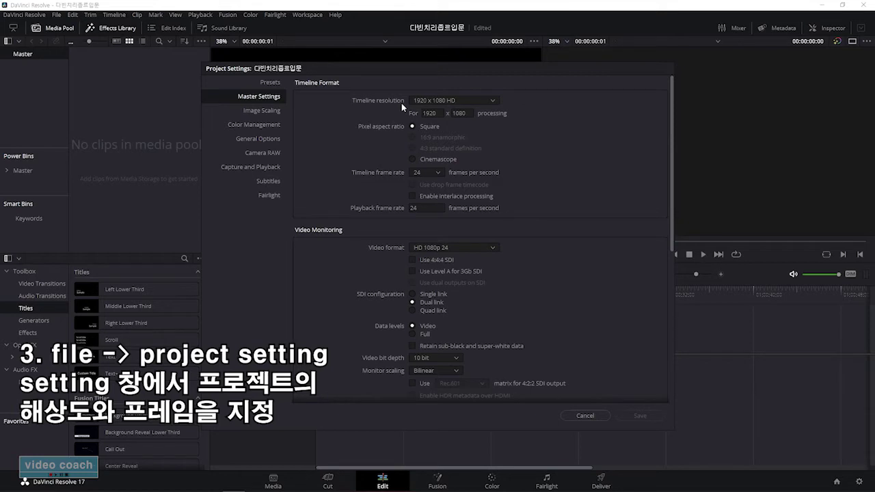
{"action": "left_click", "coordinate": [452, 99]}
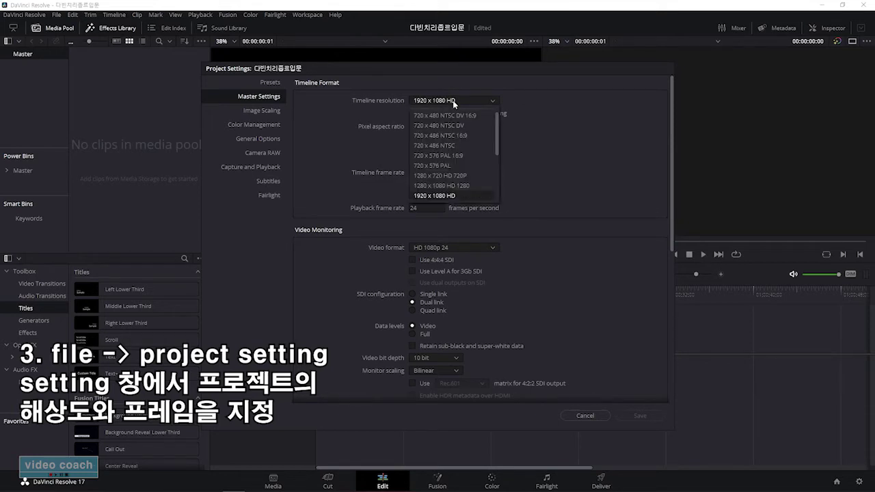
{"action": "scroll", "coordinate": [454, 174], "scroll_direction": "down", "scroll_amount": 1}
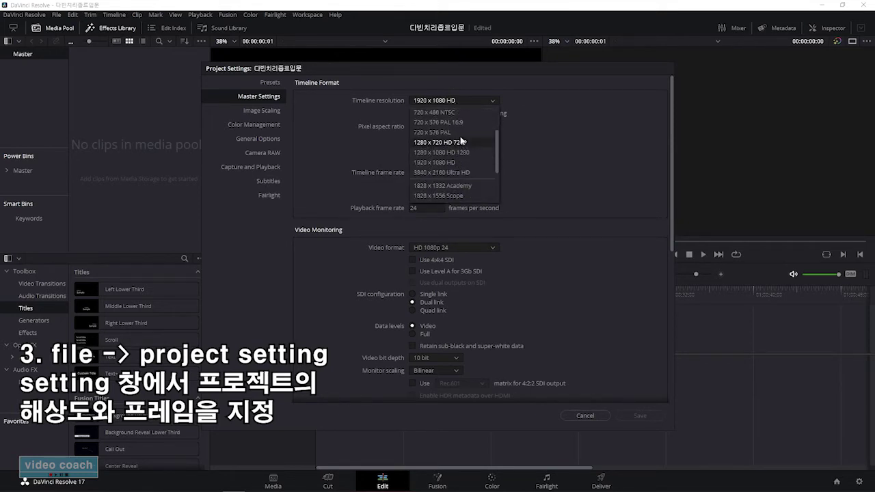
{"action": "left_click", "coordinate": [459, 163]}
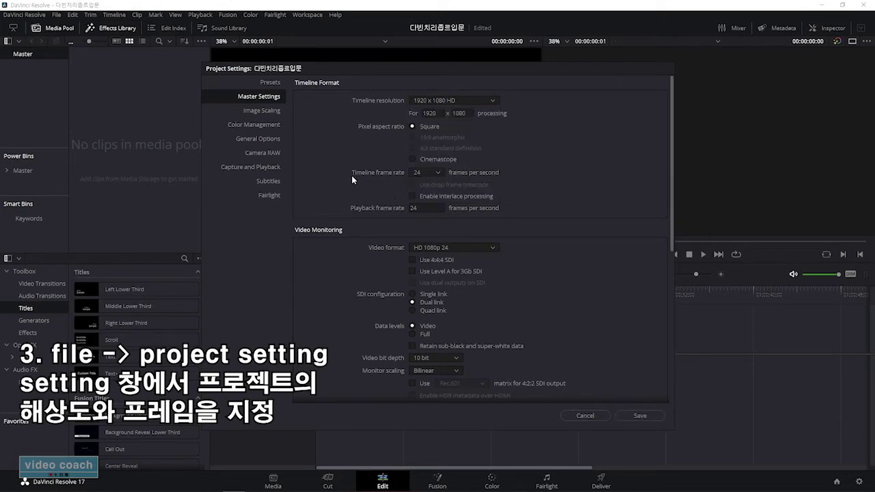
{"action": "left_click", "coordinate": [437, 175]}
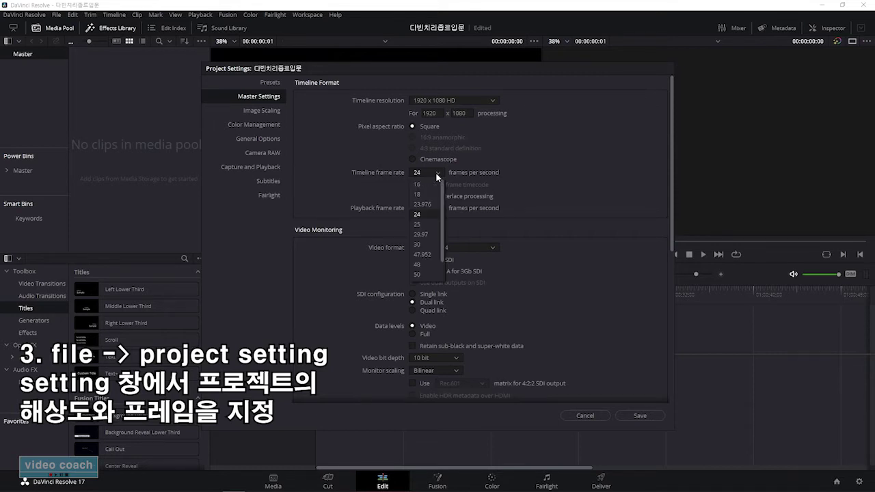
{"action": "left_click", "coordinate": [421, 235]}
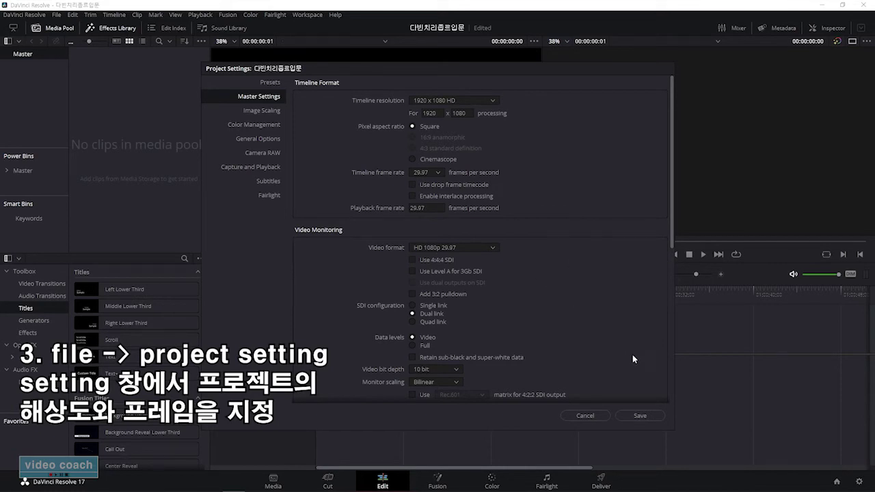
{"action": "left_click", "coordinate": [640, 416]}
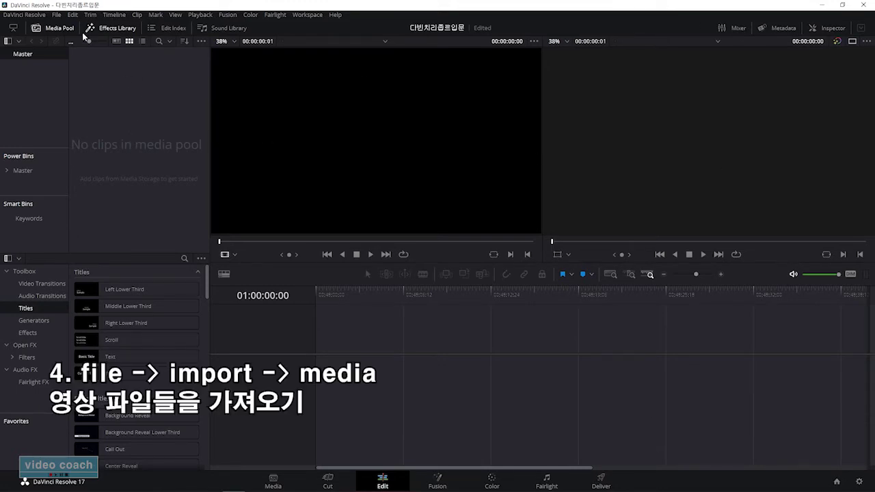
Step: Import intro_2.mp4 into the media pool, choosing not to change the project frame rate
{"action": "left_click", "coordinate": [56, 18]}
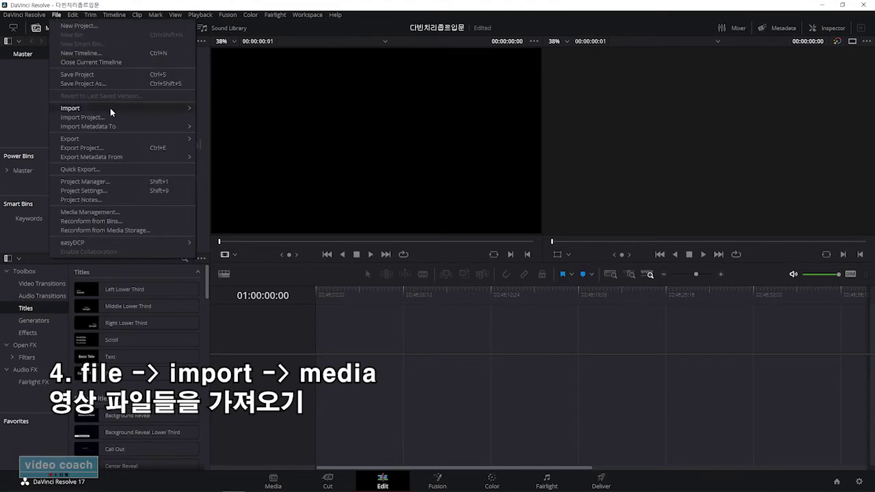
{"action": "mouse_move", "coordinate": [110, 107]}
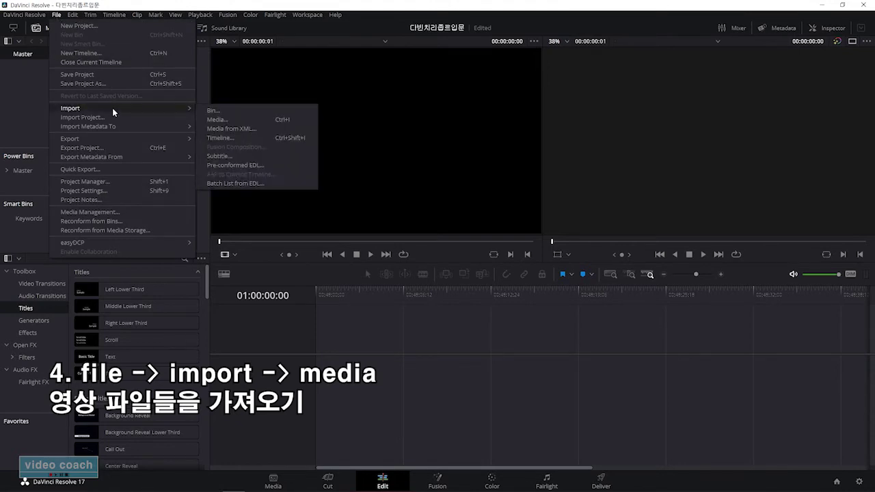
{"action": "left_click", "coordinate": [242, 119]}
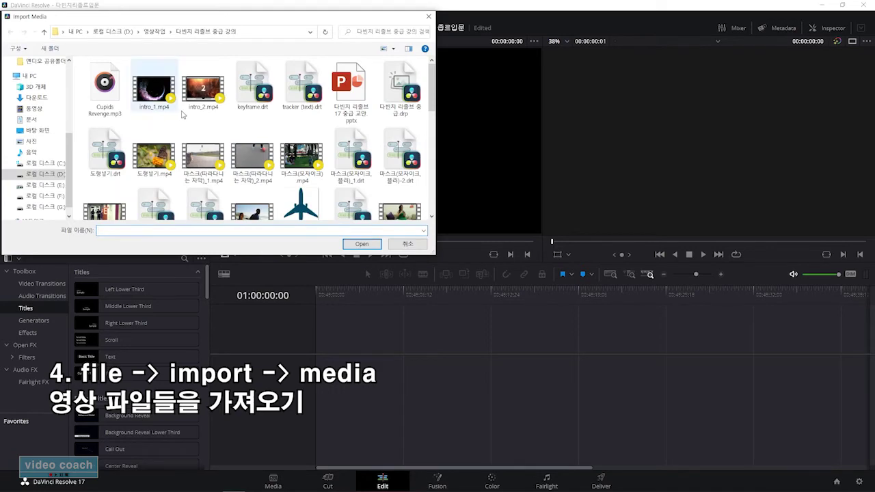
{"action": "scroll", "coordinate": [181, 116], "scroll_direction": "down", "scroll_amount": 1}
{"action": "scroll", "coordinate": [181, 114], "scroll_direction": "up", "scroll_amount": 1}
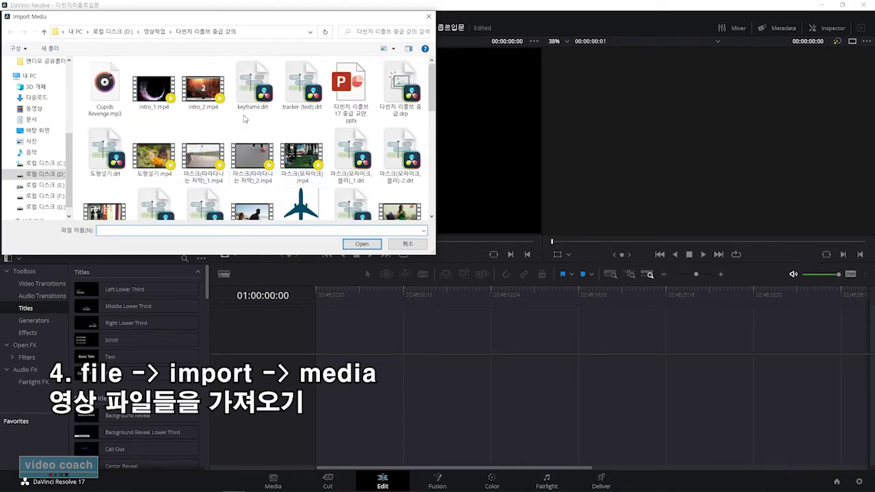
{"action": "double_click", "coordinate": [203, 88]}
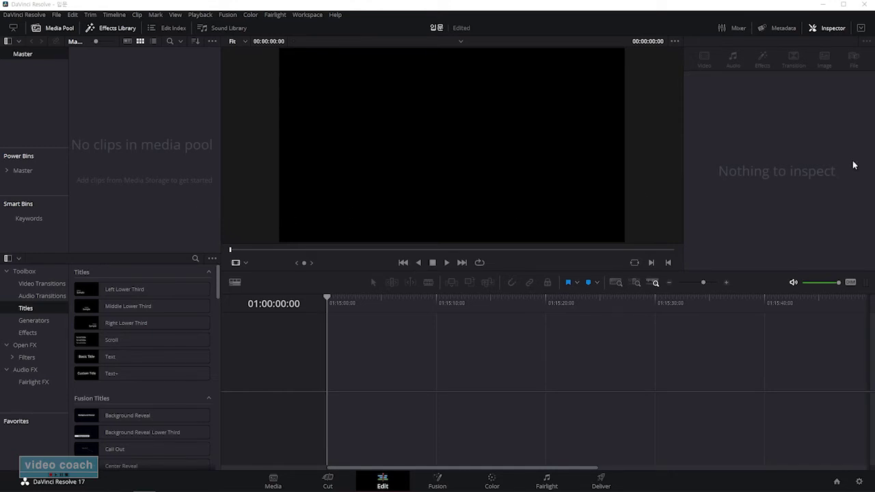
{"action": "left_click_drag", "start_coordinate": [531, 214], "coordinate": [138, 136]}
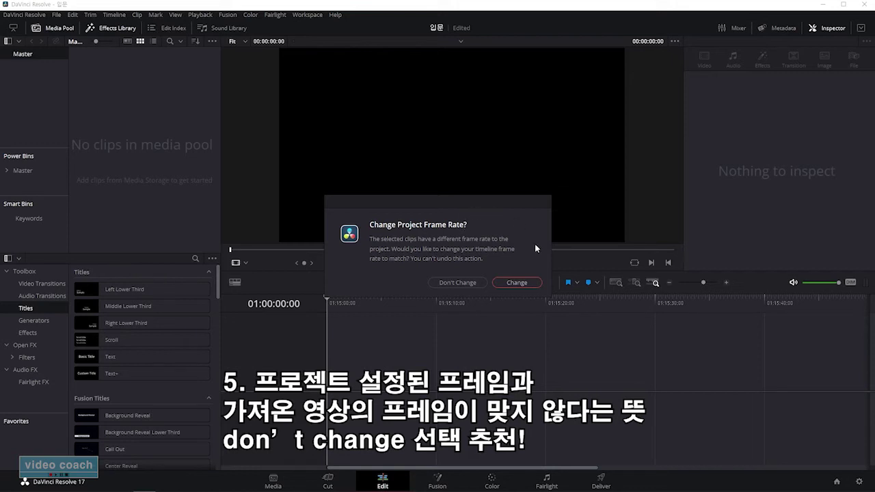
{"action": "left_click", "coordinate": [455, 283]}
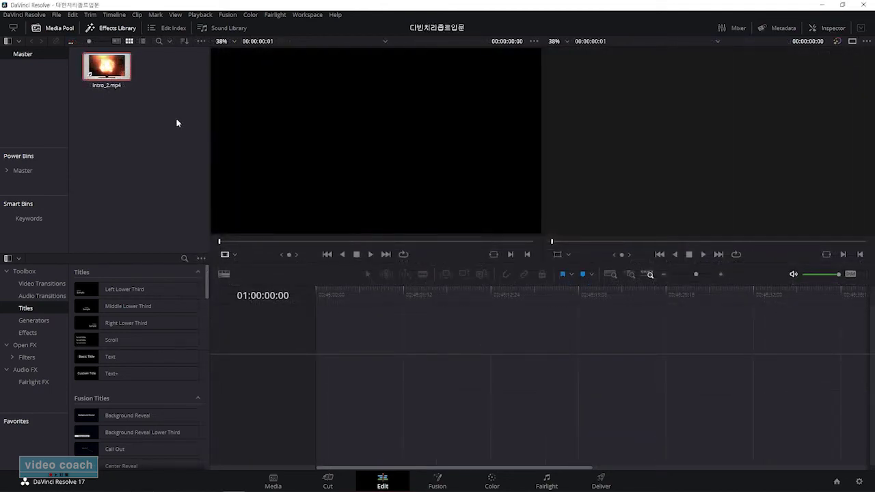
Step: Preview intro_2.mp4 in the source viewer, then place it at the start of the empty timeline and play it
{"action": "double_click", "coordinate": [118, 73]}
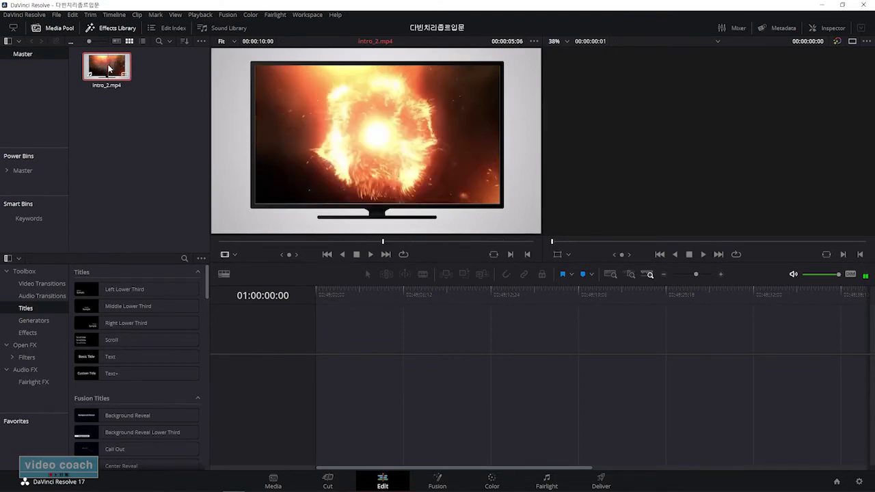
{"action": "left_click_drag", "start_coordinate": [108, 65], "coordinate": [318, 372]}
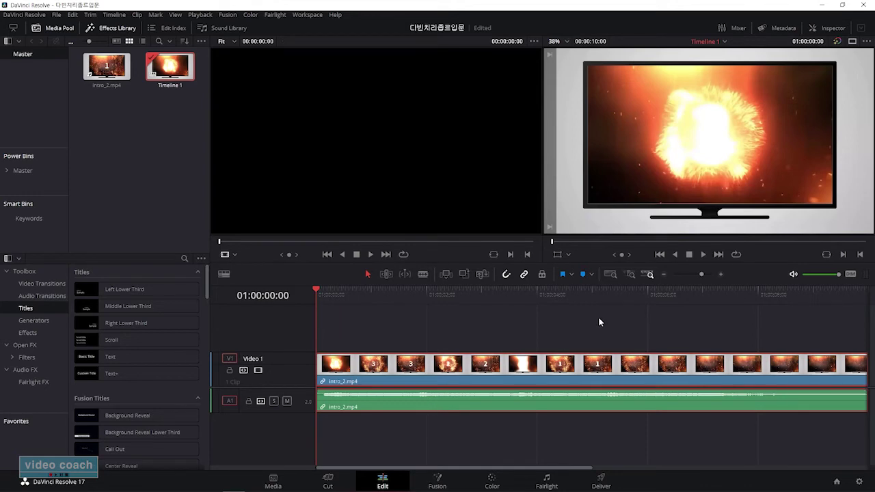
{"action": "key", "text": "space"}
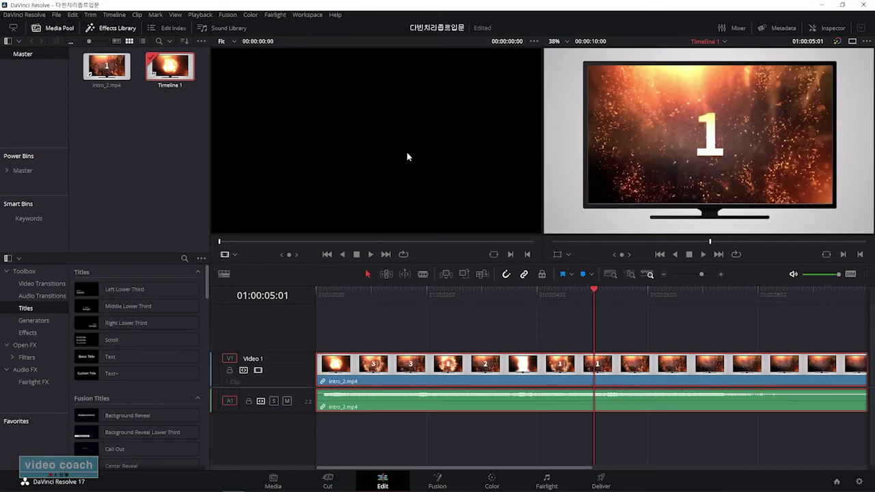
{"action": "double_click", "coordinate": [109, 73]}
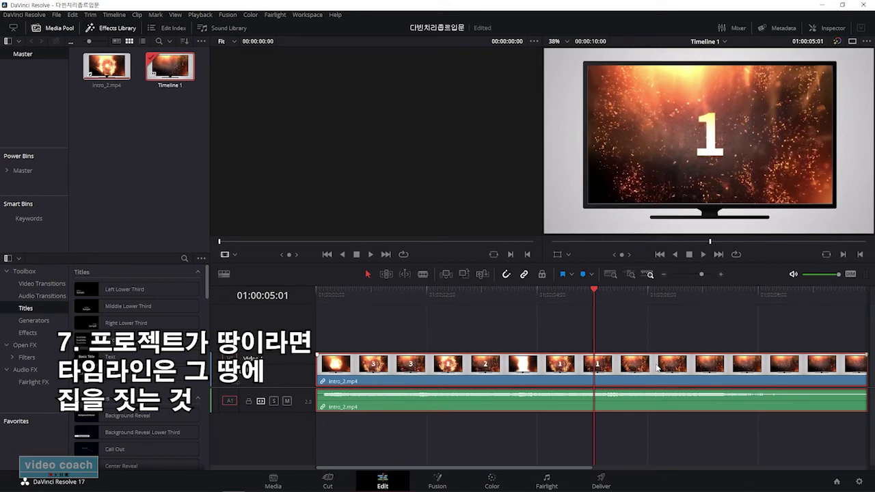
{"action": "key", "text": "minus"}
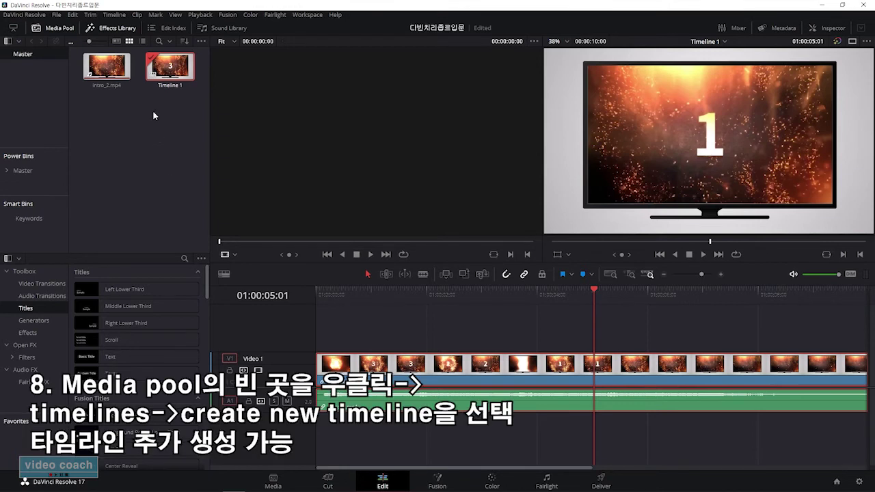
Step: Start a new empty timeline from the media pool and name it 타임라인2
{"action": "right_click", "coordinate": [148, 127]}
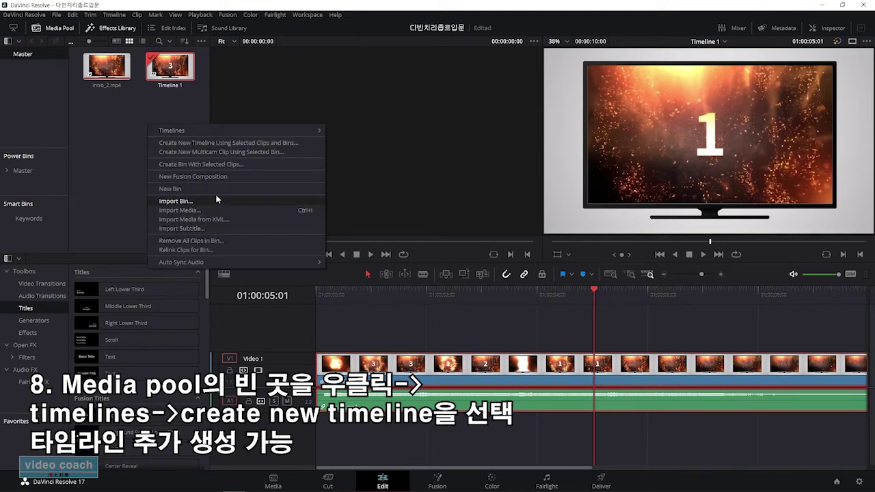
{"action": "mouse_move", "coordinate": [220, 131]}
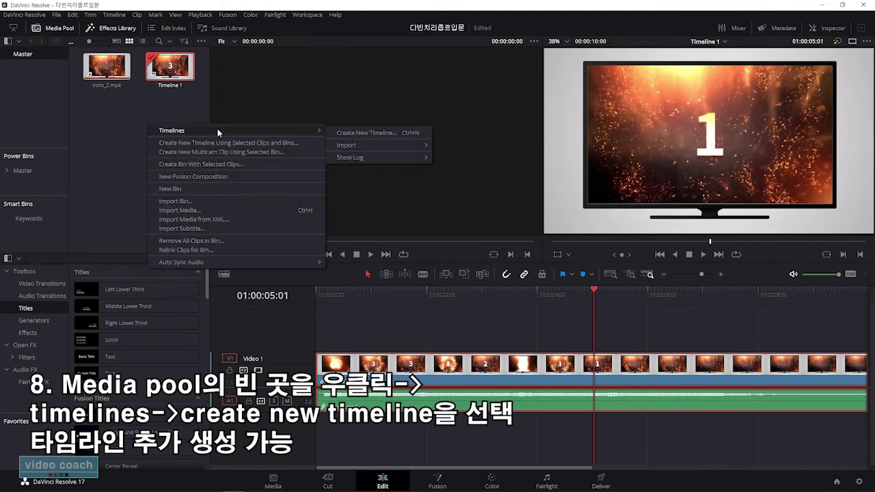
{"action": "left_click", "coordinate": [365, 132]}
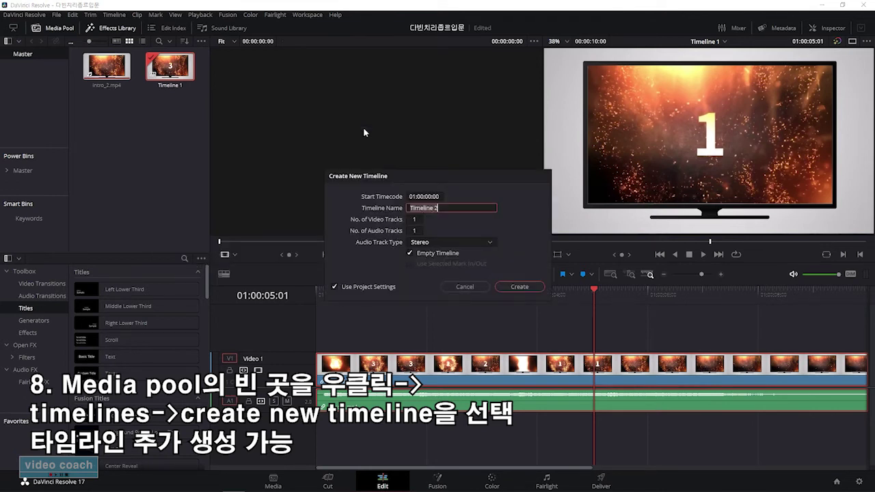
{"action": "key", "text": "BackSpace"}
{"action": "type", "text": "타임라인2"}
Step: Set the new timeline's start timecode to 00:00:00:00 and create the timeline
{"action": "left_click", "coordinate": [430, 197]}
{"action": "key", "text": "Left"}
{"action": "key", "text": "Left"}
{"action": "key", "text": "Left"}
{"action": "key", "text": "Left"}
{"action": "key", "text": "Left"}
{"action": "key", "text": "Left"}
{"action": "key", "text": "Left"}
{"action": "key", "text": "Left"}
{"action": "key", "text": "Left"}
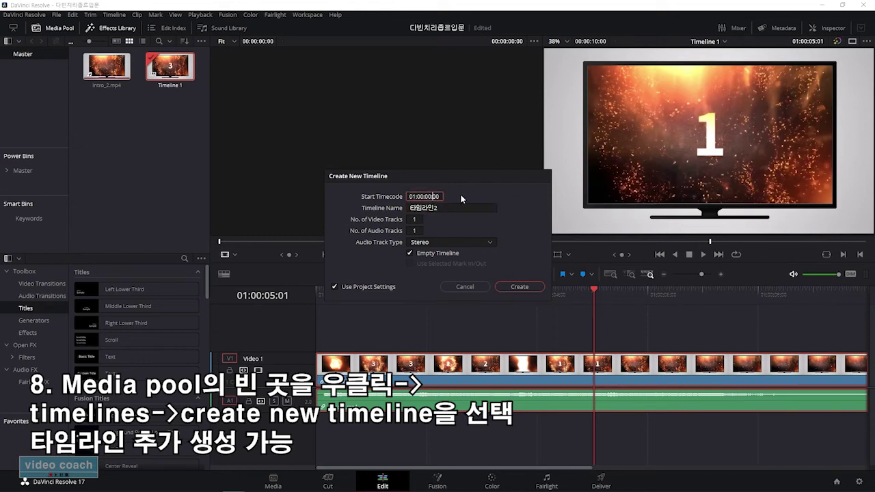
{"action": "key", "text": "BackSpace"}
{"action": "type", "text": "0"}
{"action": "left_click", "coordinate": [527, 287]}
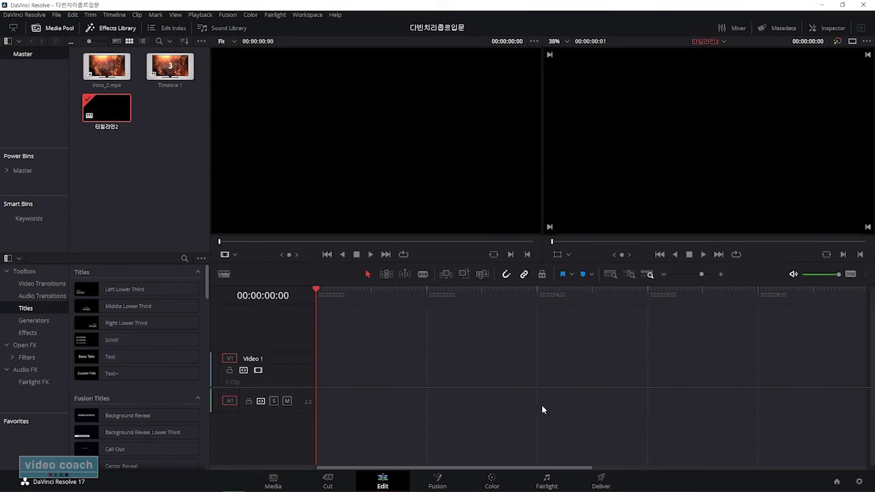
Step: Import the video 마스크(모자이크).mp4 into the media pool
{"action": "right_click", "coordinate": [151, 172]}
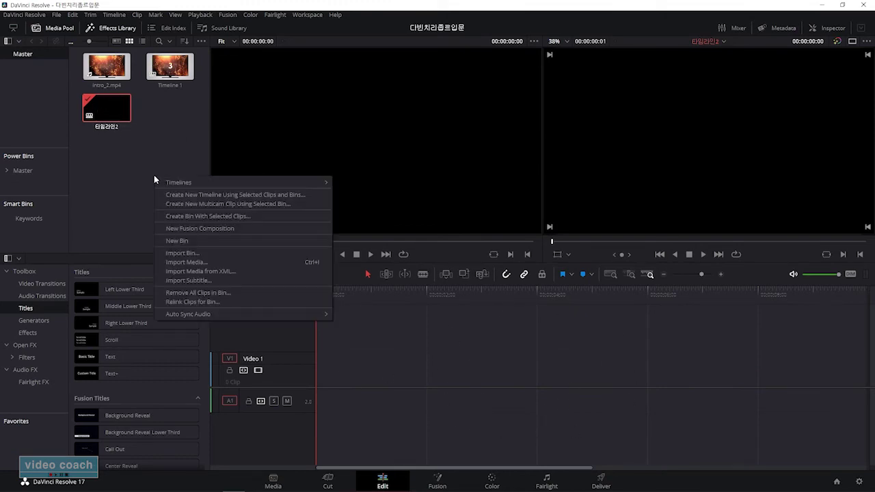
{"action": "left_click", "coordinate": [240, 260]}
{"action": "left_click", "coordinate": [316, 161]}
{"action": "key", "text": "Return"}
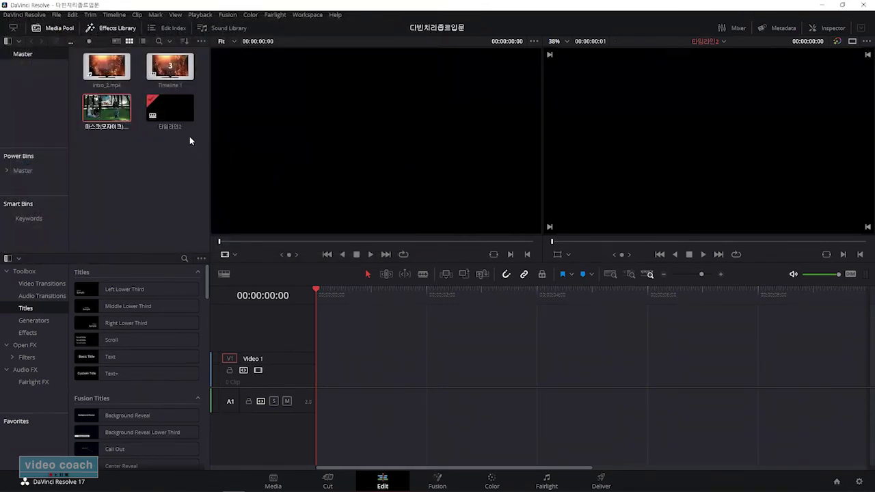
Step: Place 마스크(모자이크).mp4 at the start of 타임라인2, play it briefly and return the playhead to the start
{"action": "double_click", "coordinate": [114, 114]}
{"action": "left_click_drag", "start_coordinate": [376, 171], "coordinate": [319, 376]}
{"action": "key", "text": "space"}
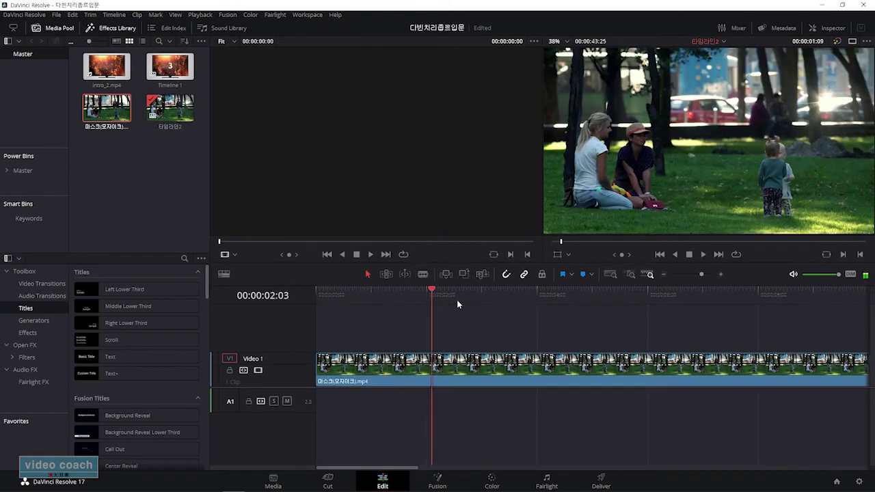
{"action": "left_click", "coordinate": [317, 319]}
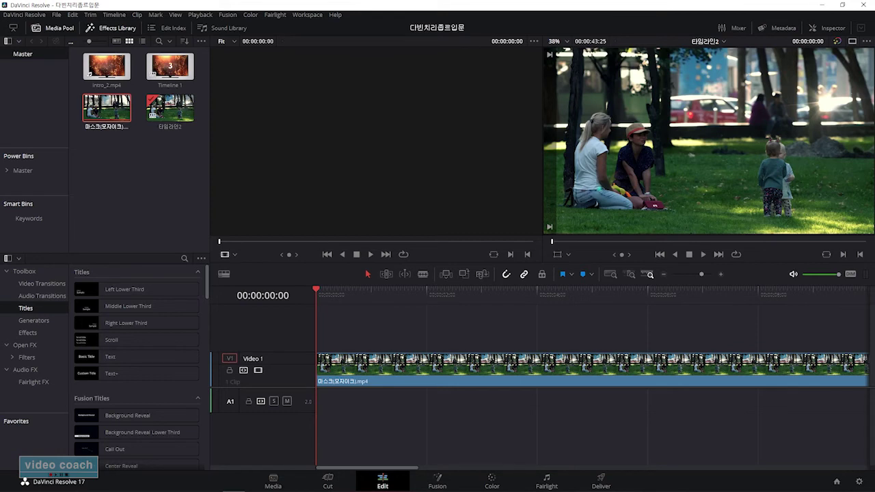
Step: Open the preferences and review the Memory and GPU and Media Storage settings of the system
{"action": "left_click", "coordinate": [30, 17]}
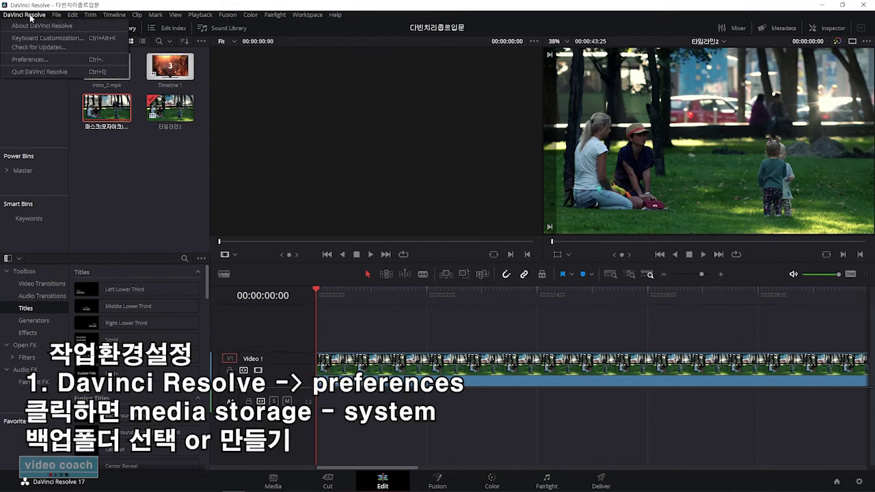
{"action": "left_click", "coordinate": [49, 61]}
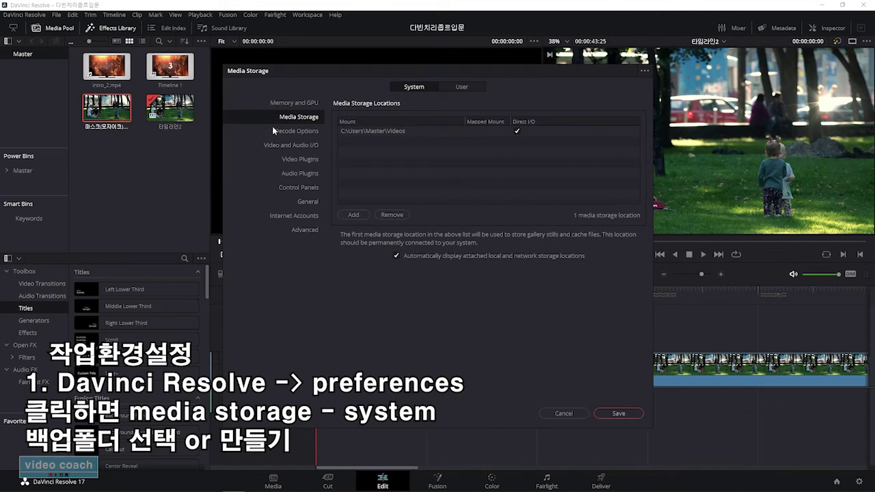
{"action": "left_click", "coordinate": [313, 104]}
{"action": "left_click", "coordinate": [291, 118]}
Step: Check in the user preferences that live save and project backups are enabled for project saving, and save the preferences
{"action": "left_click", "coordinate": [455, 89]}
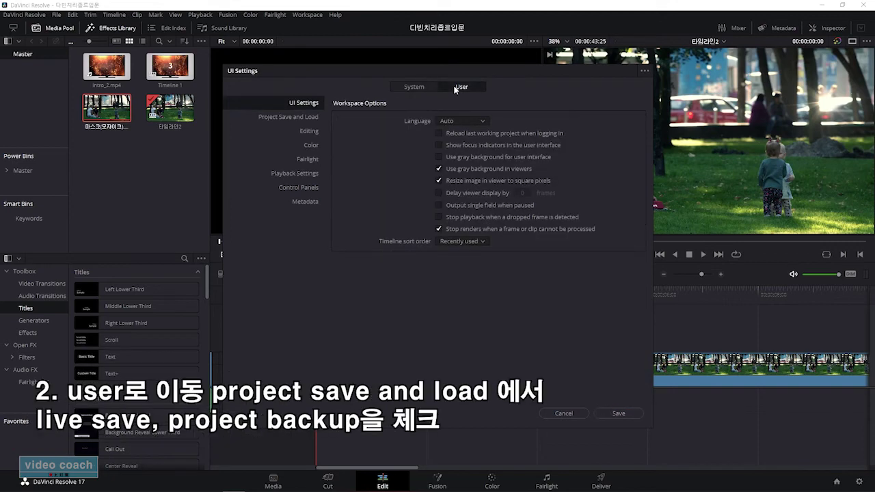
{"action": "left_click", "coordinate": [298, 117]}
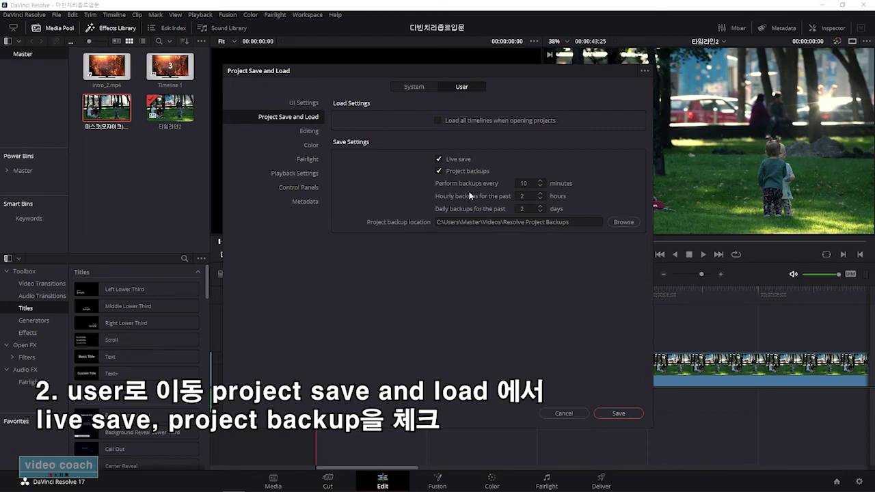
{"action": "left_click", "coordinate": [619, 413]}
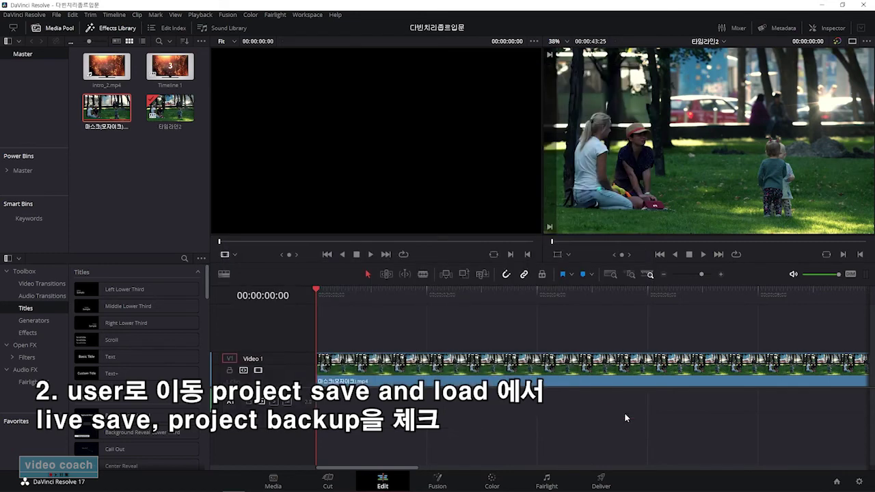
Step: In the project's master settings, set the proxy media resolution to Quarter and the proxy media format to DNxHR LB
{"action": "left_click", "coordinate": [57, 15]}
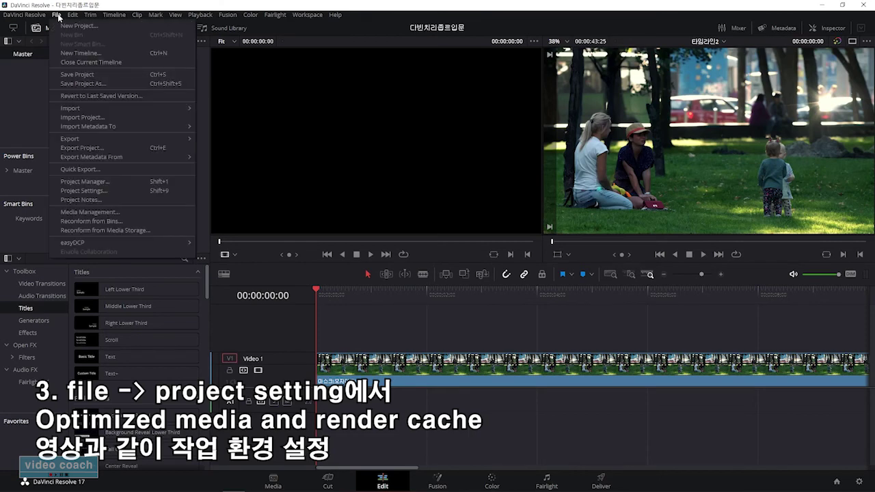
{"action": "left_click", "coordinate": [131, 190]}
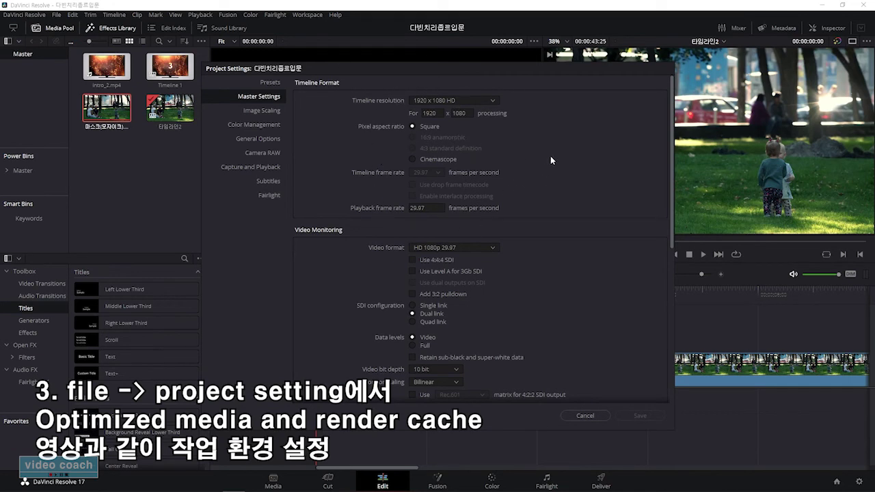
{"action": "scroll", "coordinate": [555, 157], "scroll_direction": "down", "scroll_amount": 10}
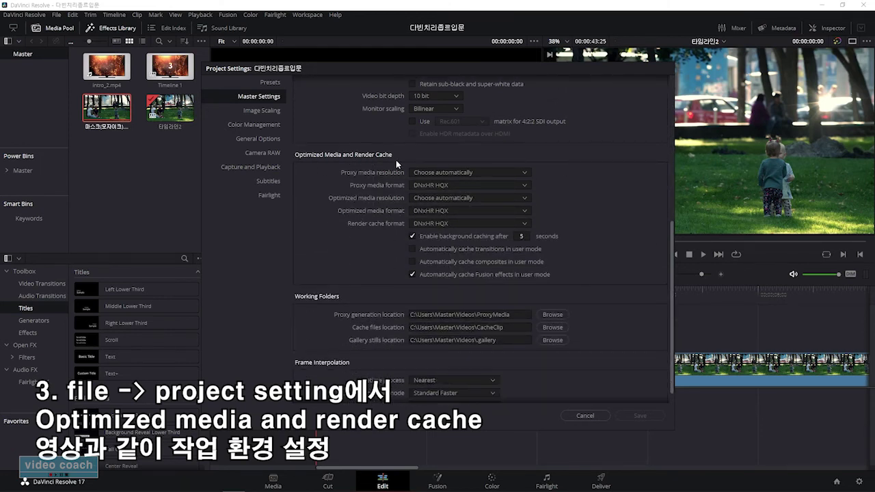
{"action": "left_click", "coordinate": [475, 172]}
{"action": "left_click", "coordinate": [462, 204]}
{"action": "left_click", "coordinate": [462, 185]}
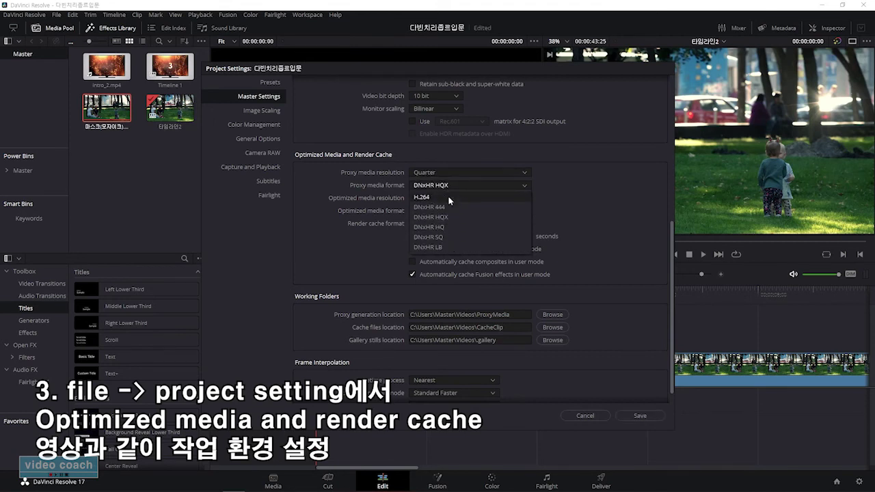
{"action": "left_click", "coordinate": [454, 246]}
Step: Set the optimized media resolution to Quarter and the optimized media format to DNxHR LB
{"action": "left_click", "coordinate": [453, 199]}
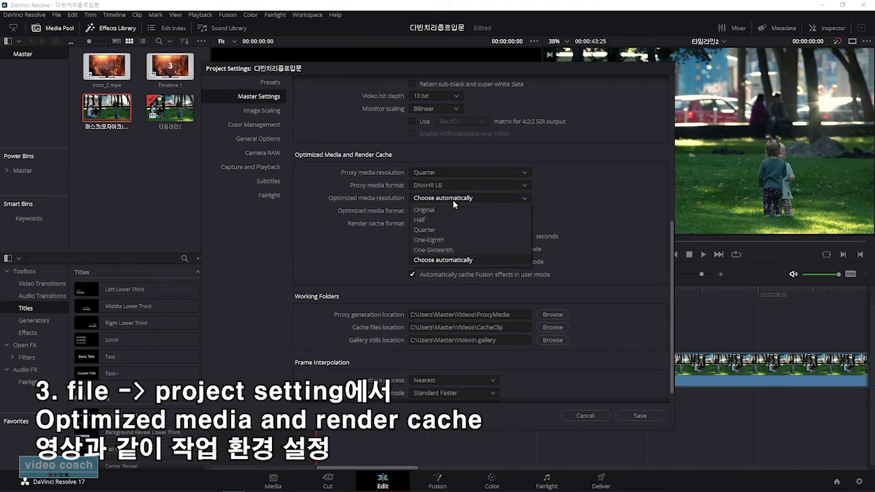
{"action": "left_click", "coordinate": [448, 229]}
{"action": "left_click", "coordinate": [451, 209]}
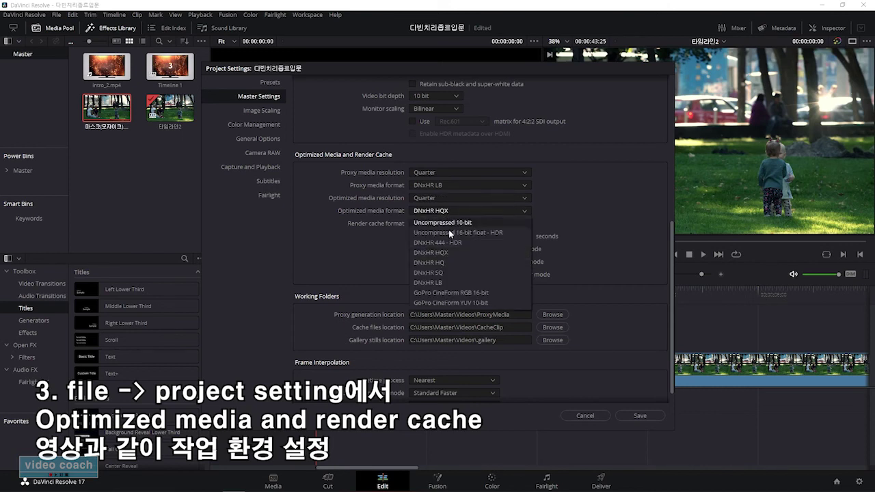
{"action": "left_click", "coordinate": [449, 280]}
Step: Set the render cache format to DNxHR LB and save the project settings
{"action": "left_click", "coordinate": [454, 227]}
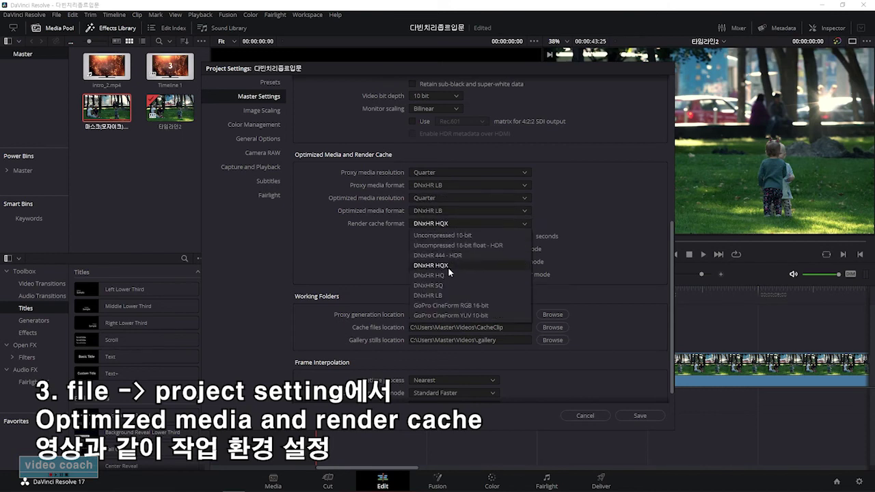
{"action": "left_click", "coordinate": [451, 290]}
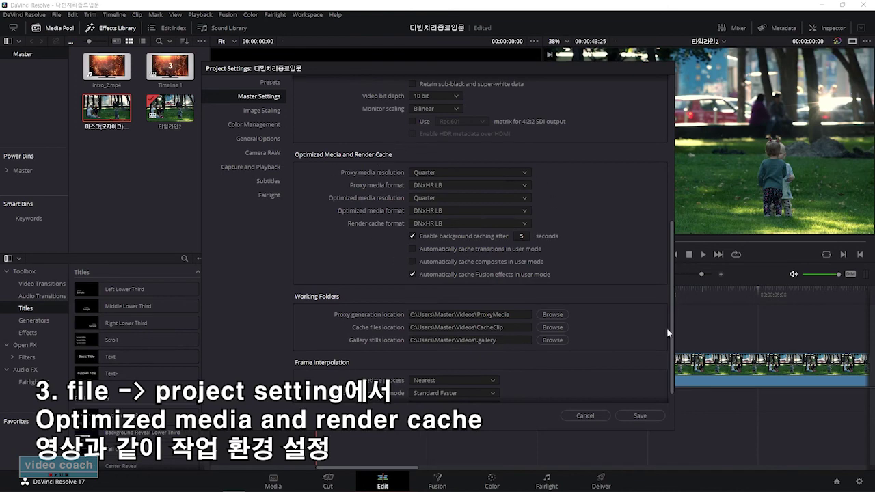
{"action": "left_click", "coordinate": [639, 416]}
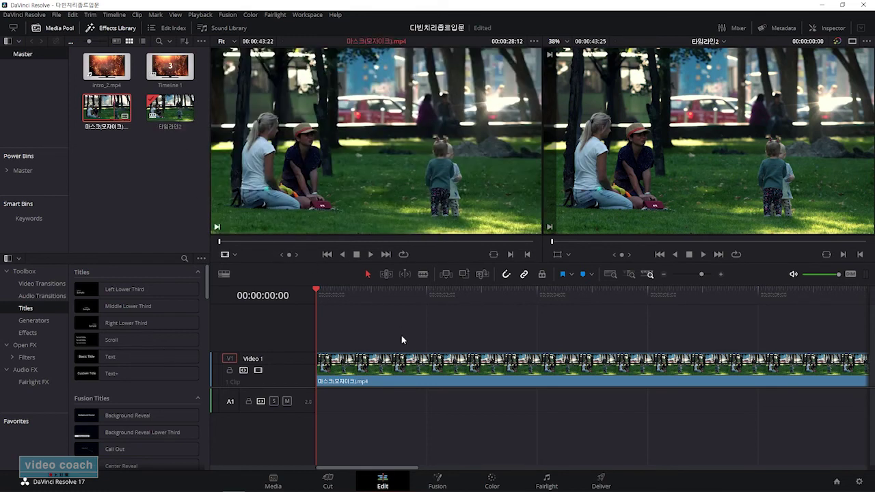
Step: Move the playhead of 타임라인2 to 00:00:00:28 and load Timeline 1 from the media pool
{"action": "left_click", "coordinate": [437, 357]}
{"action": "left_click_drag", "start_coordinate": [317, 290], "coordinate": [367, 290]}
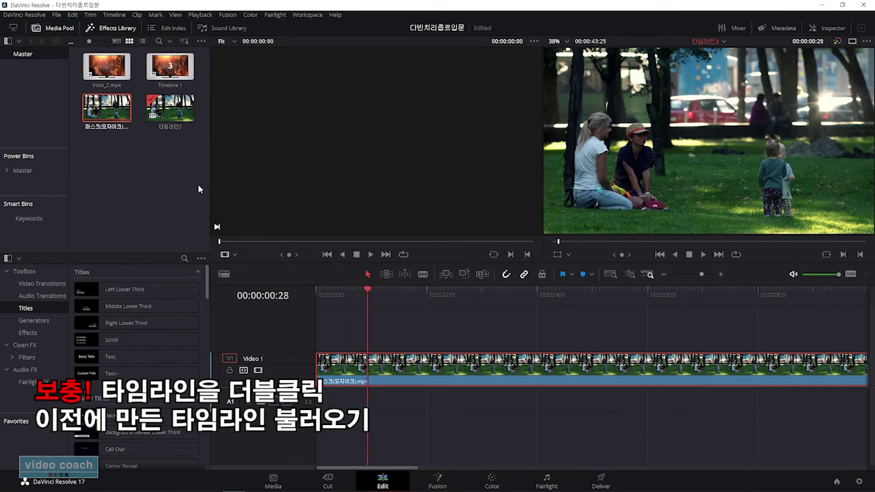
{"action": "left_click", "coordinate": [176, 79]}
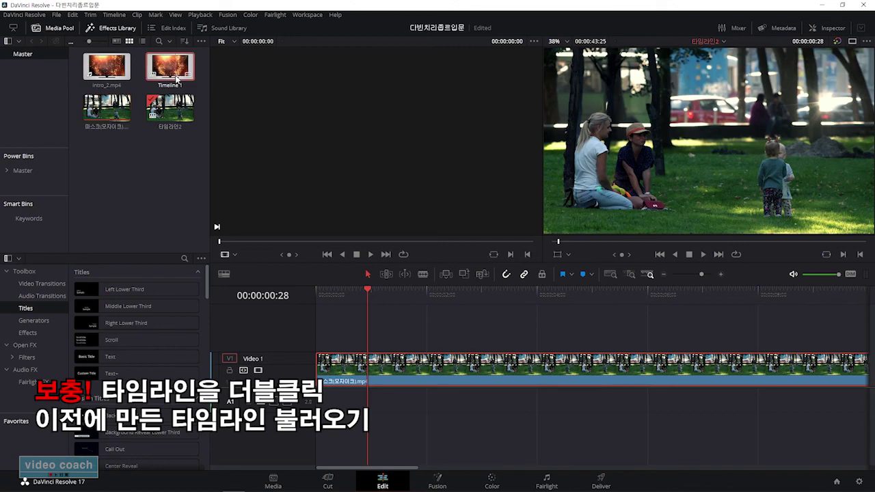
{"action": "double_click", "coordinate": [176, 79]}
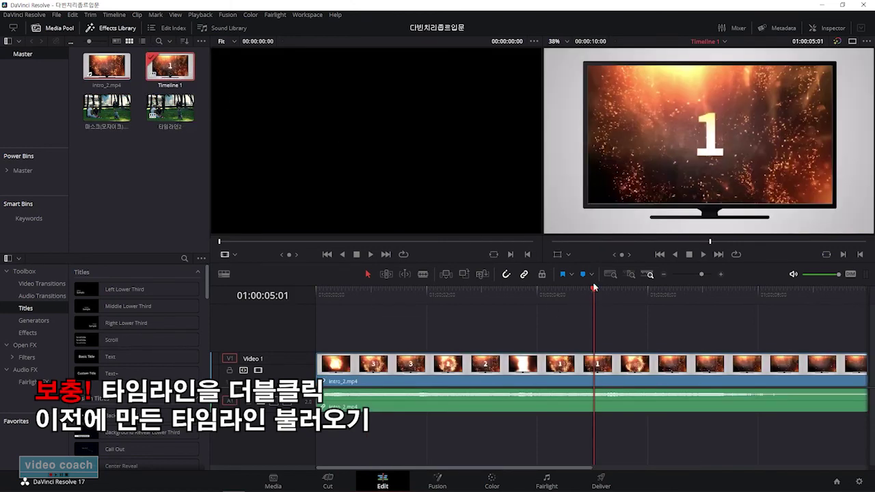
Step: Move the playhead of Timeline 1 to 01:00:03:22 and save the project
{"action": "left_click_drag", "start_coordinate": [487, 265], "coordinate": [509, 274]}
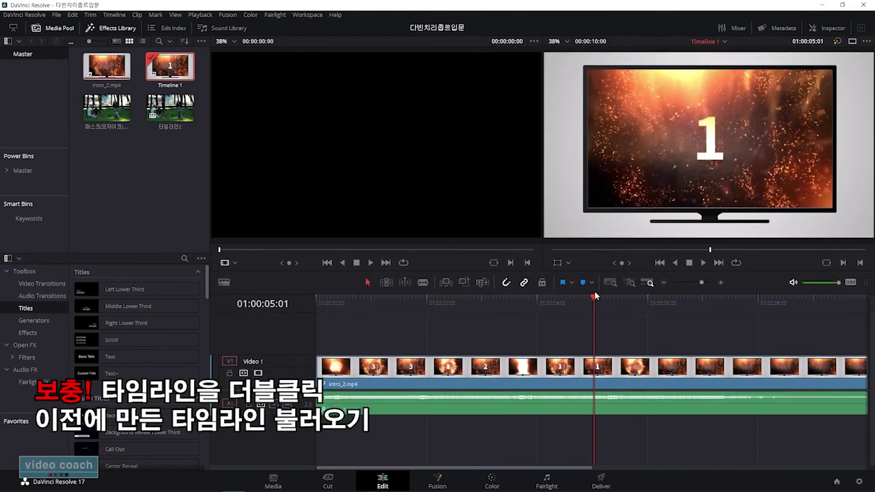
{"action": "left_click_drag", "start_coordinate": [591, 297], "coordinate": [521, 300]}
{"action": "left_click", "coordinate": [153, 203]}
{"action": "key", "text": "ctrl+s"}
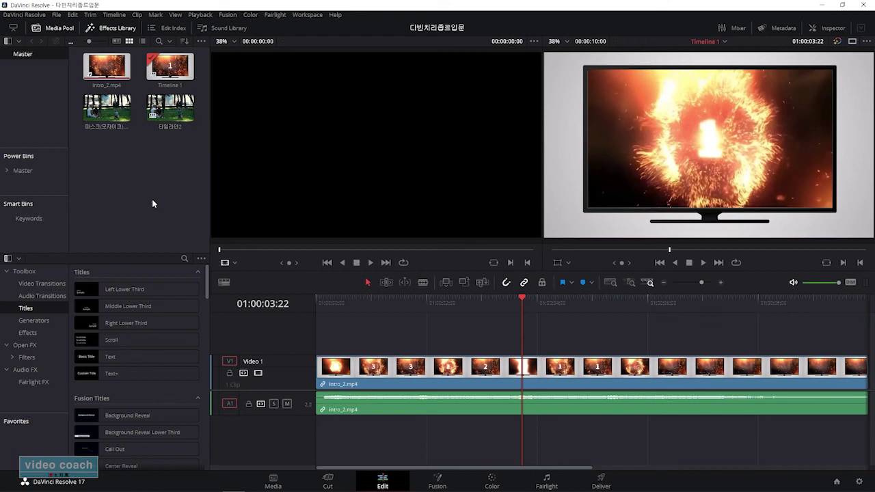
Step: Select the intro_2.mp4 clip on the timeline and load the current project again from the Project Manager
{"action": "left_click", "coordinate": [519, 366]}
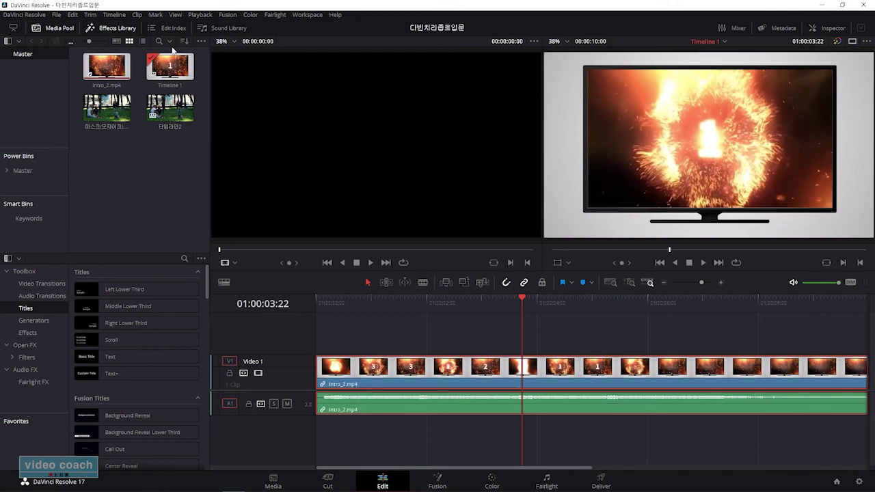
{"action": "left_click", "coordinate": [56, 14]}
{"action": "left_click", "coordinate": [151, 182]}
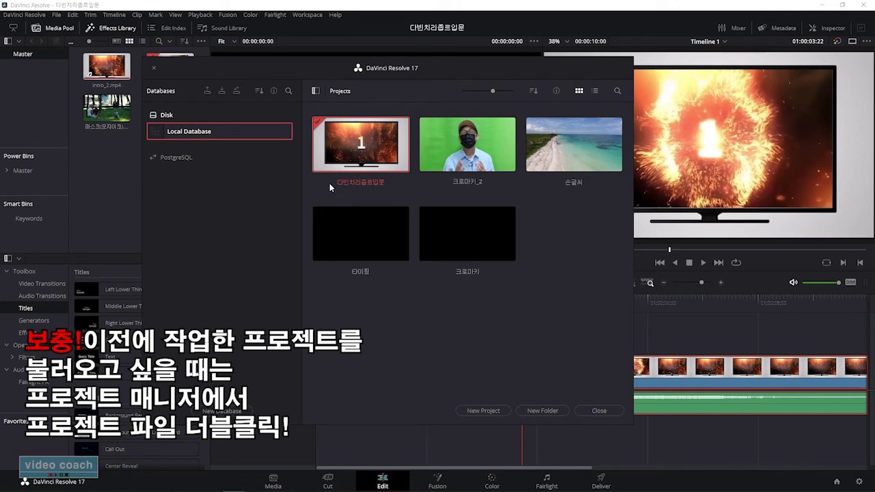
{"action": "double_click", "coordinate": [368, 157]}
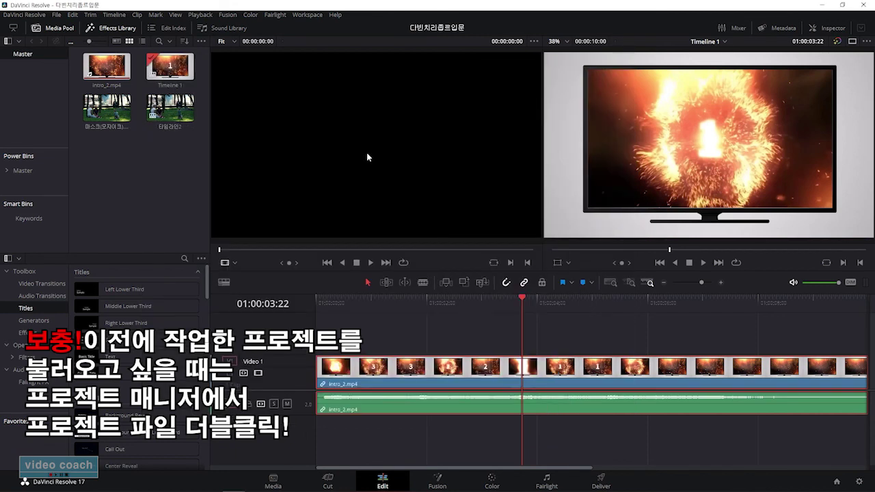